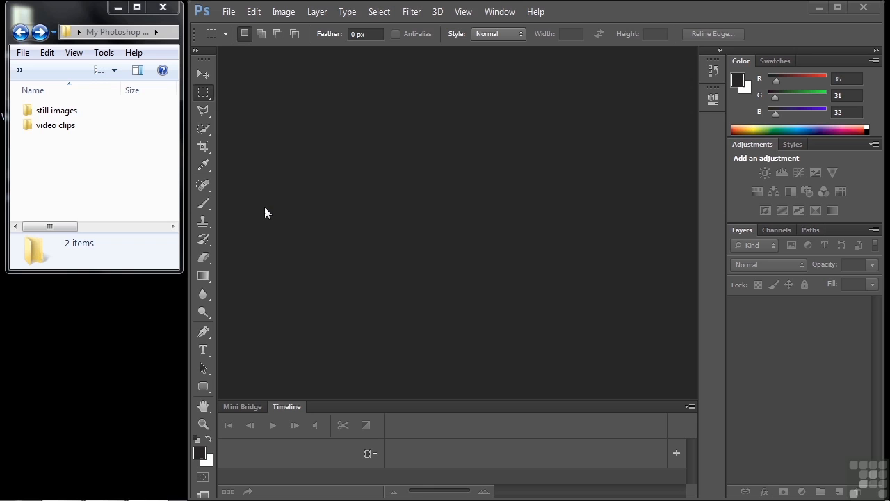
Step: Create a new document named images with the Film & Video preset at HDTV 1080p/29.97 size
{"action": "left_click", "coordinate": [230, 12]}
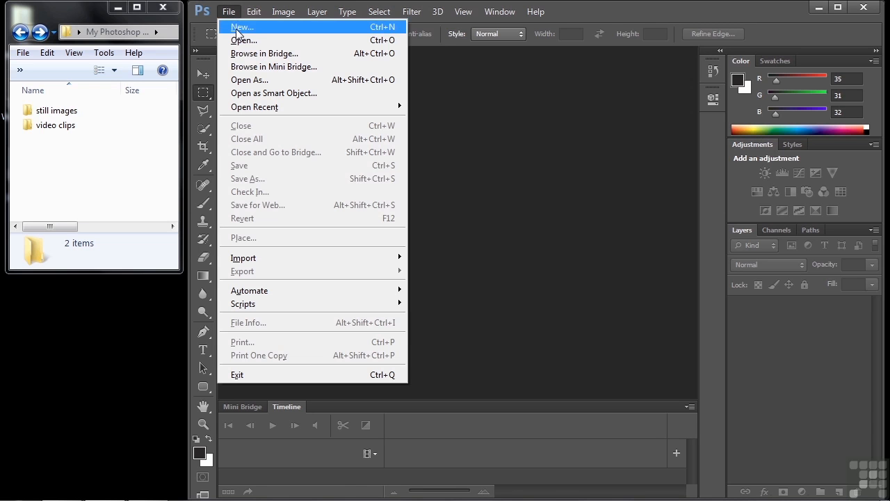
{"action": "left_click", "coordinate": [238, 29]}
{"action": "key", "text": "BackSpace"}
{"action": "type", "text": "images"}
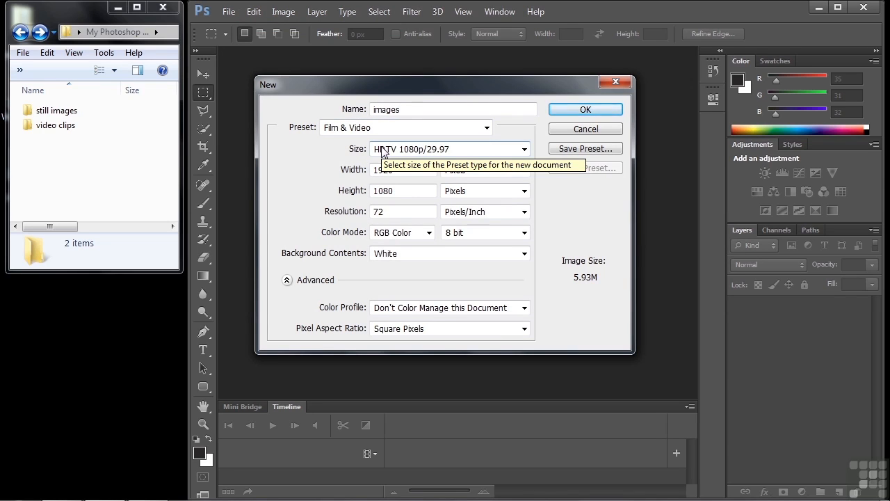
{"action": "left_click", "coordinate": [587, 111]}
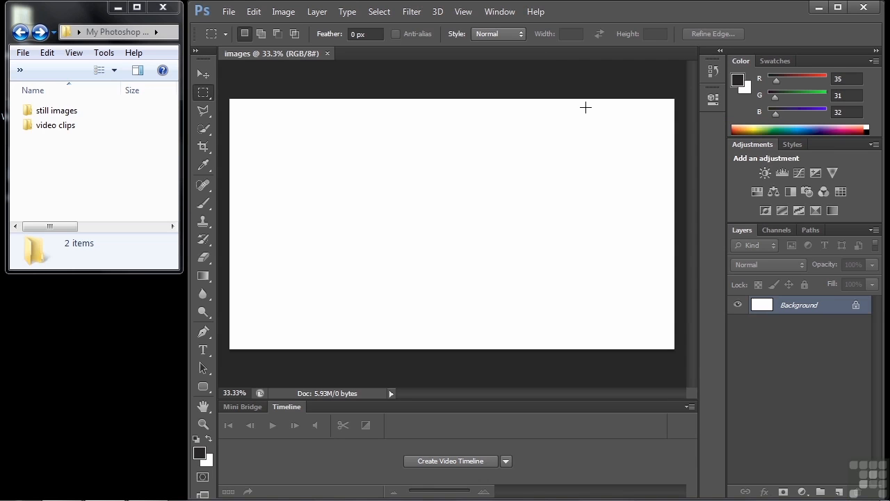
Step: Place still-image1.jpg from the still images folder into the document as a new layer
{"action": "left_click", "coordinate": [228, 12]}
{"action": "left_click", "coordinate": [244, 239]}
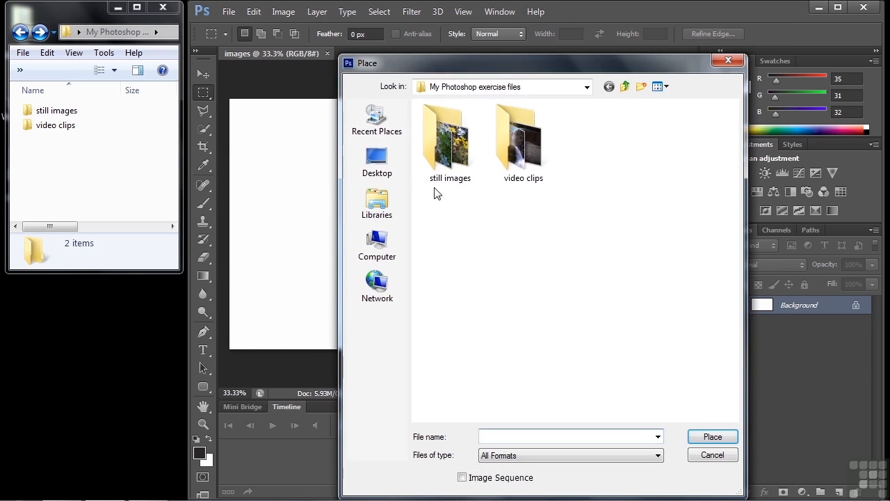
{"action": "double_click", "coordinate": [449, 167]}
{"action": "double_click", "coordinate": [447, 161]}
{"action": "key", "text": "Return"}
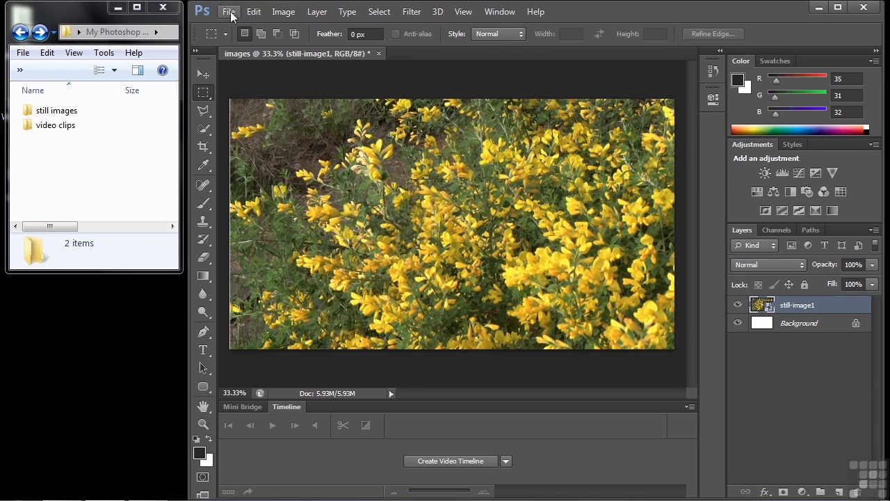
Step: Place still-image2.jpg from the still images folder above the first image layer
{"action": "left_click", "coordinate": [228, 12]}
{"action": "left_click", "coordinate": [245, 238]}
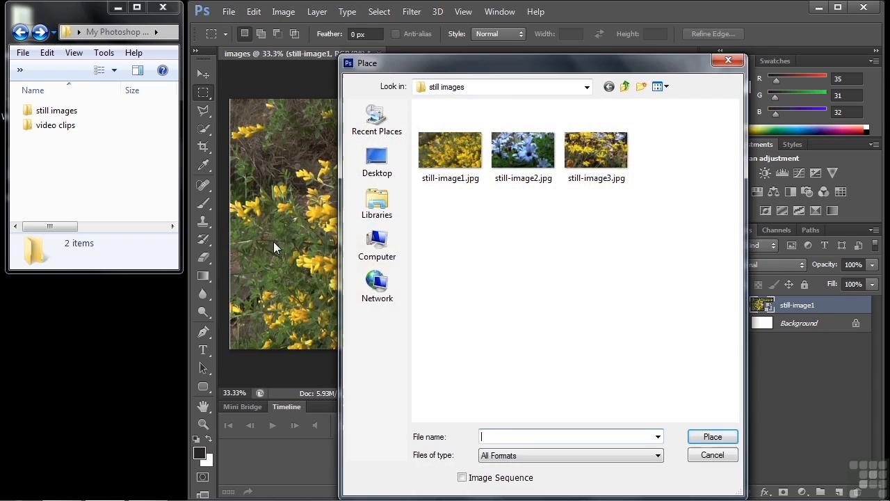
{"action": "double_click", "coordinate": [498, 155]}
{"action": "key", "text": "Return"}
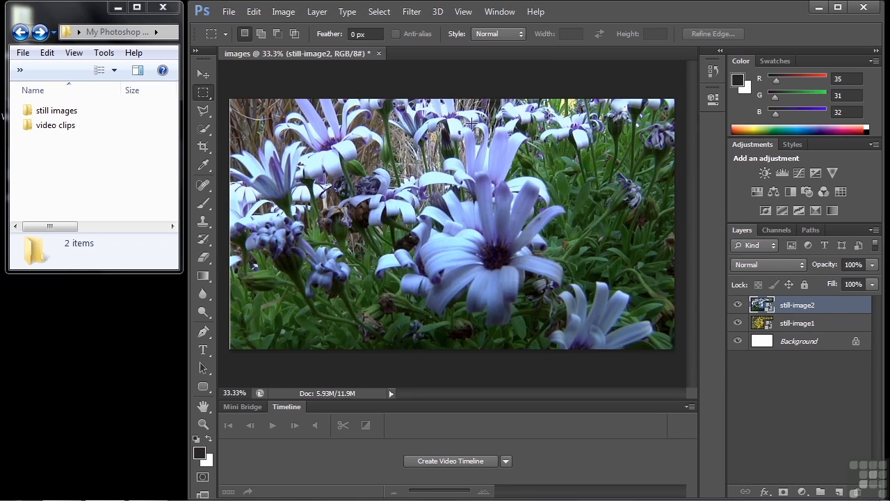
Step: Place still-image3.jpg from the still images folder above the second image layer
{"action": "left_click", "coordinate": [229, 12]}
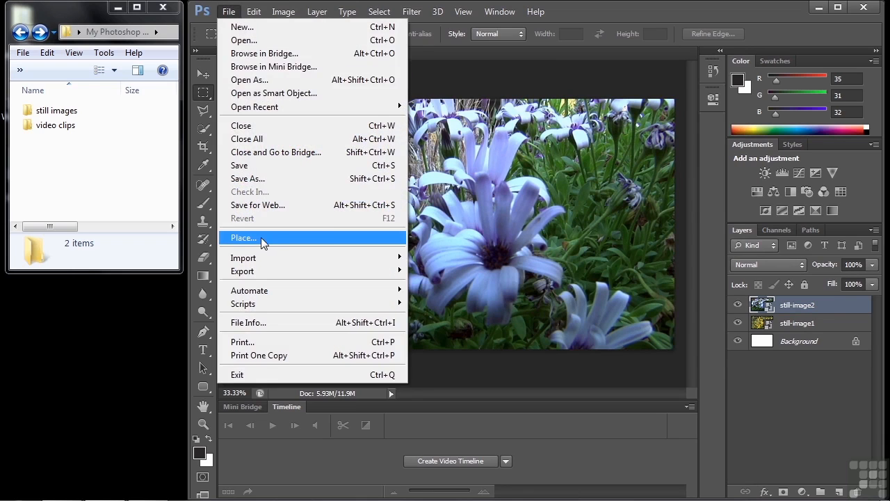
{"action": "left_click", "coordinate": [243, 238]}
{"action": "double_click", "coordinate": [605, 164]}
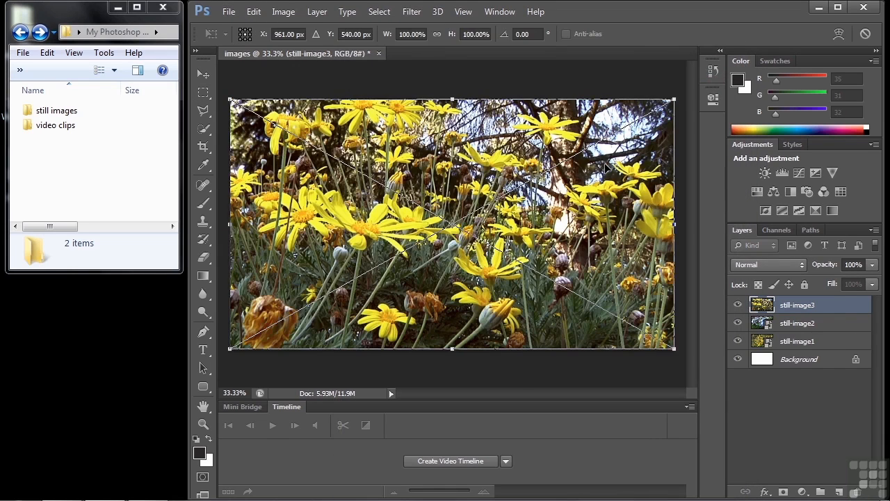
{"action": "key", "text": "Return"}
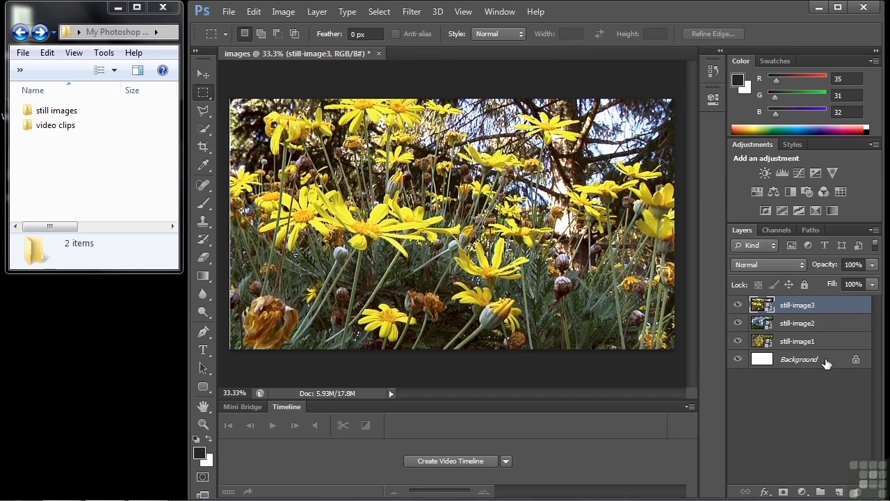
Step: Delete the Background layer from the document
{"action": "left_click", "coordinate": [826, 361]}
{"action": "left_click", "coordinate": [856, 492]}
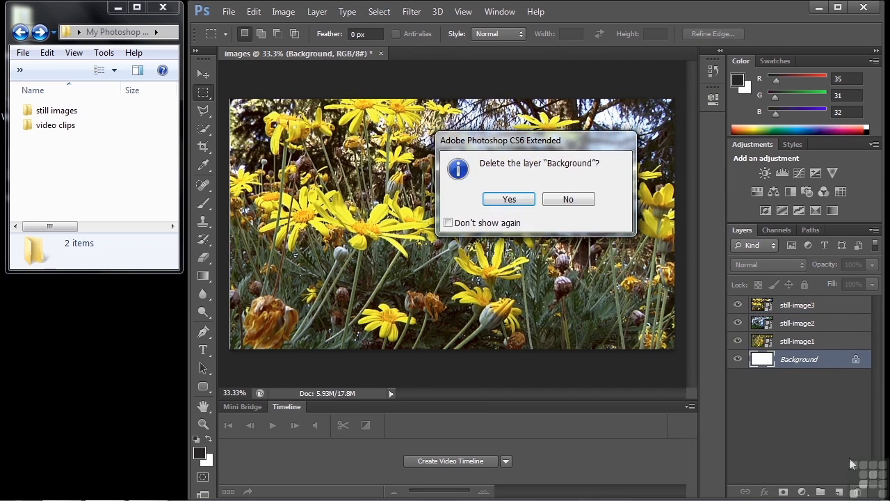
{"action": "left_click", "coordinate": [515, 199]}
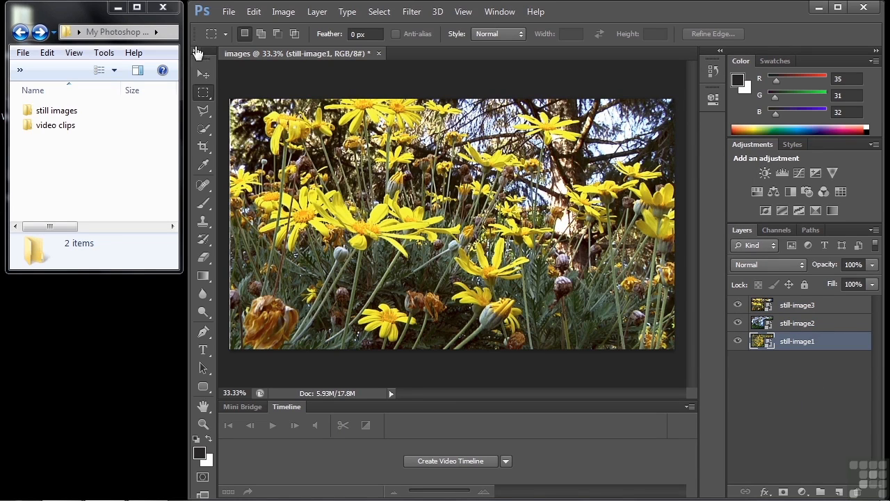
Step: Save the document as images.psd in the My Photoshop exercise files folder and close it
{"action": "left_click", "coordinate": [228, 12]}
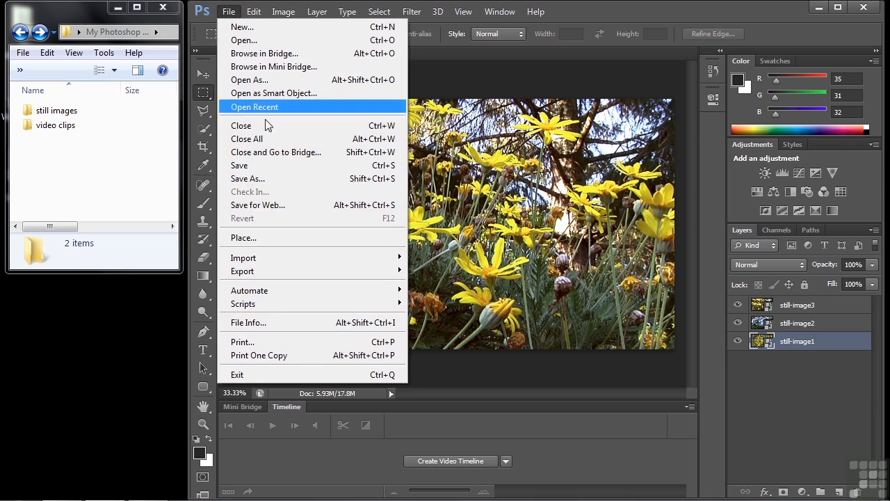
{"action": "left_click", "coordinate": [275, 179]}
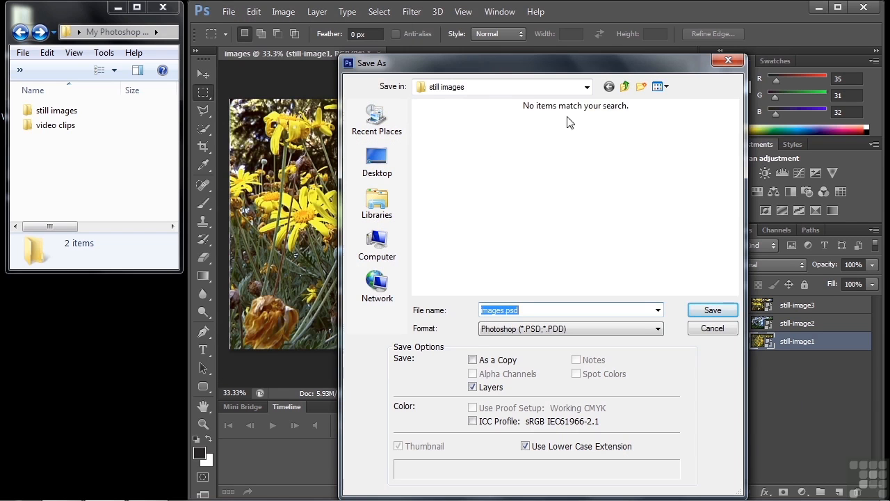
{"action": "left_click", "coordinate": [626, 87]}
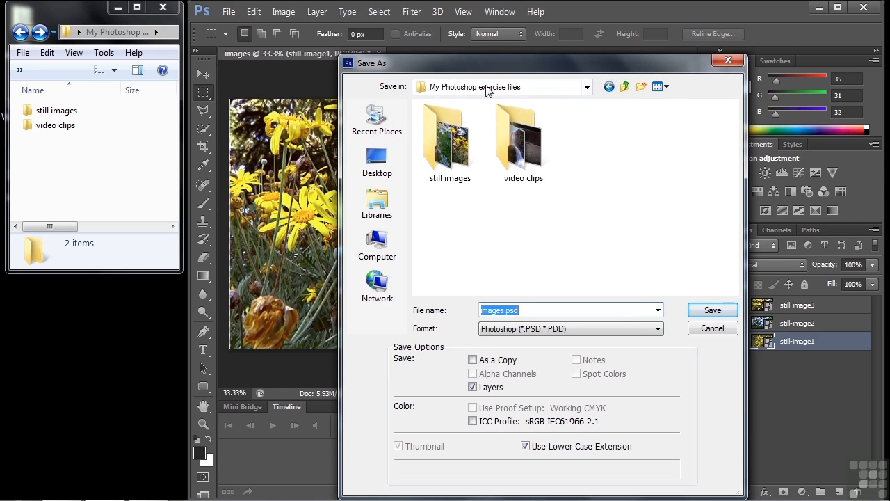
{"action": "left_click", "coordinate": [710, 311]}
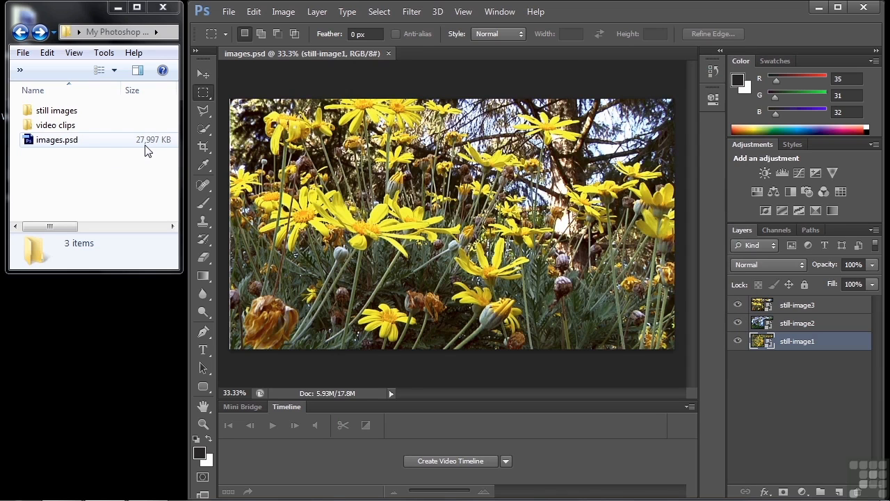
{"action": "left_click", "coordinate": [229, 11]}
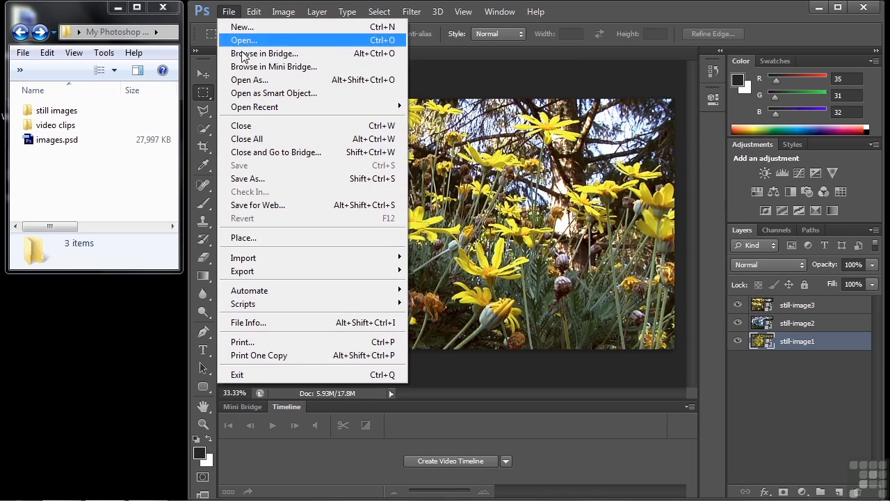
{"action": "left_click", "coordinate": [254, 138]}
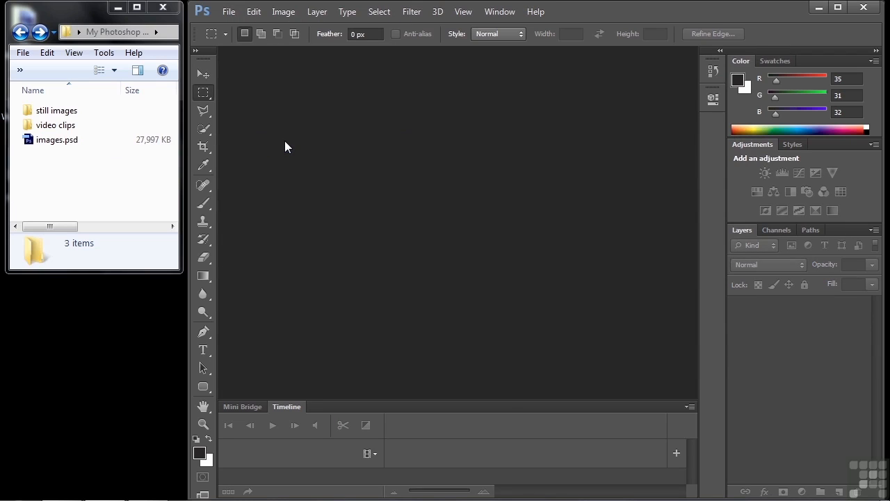
Step: Add scenic-1.mp4, scenic-2.mp4 and scenic-3.mp4 from the video clips folder to the empty timeline
{"action": "left_click", "coordinate": [369, 450]}
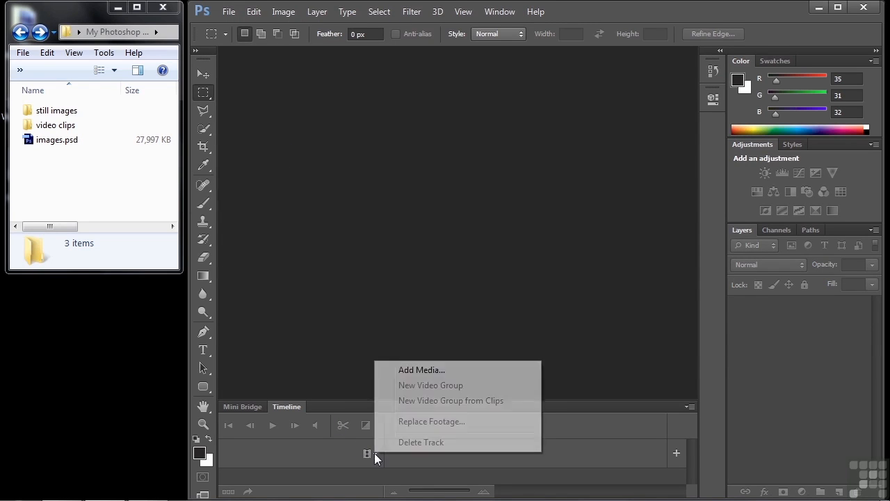
{"action": "left_click", "coordinate": [422, 370]}
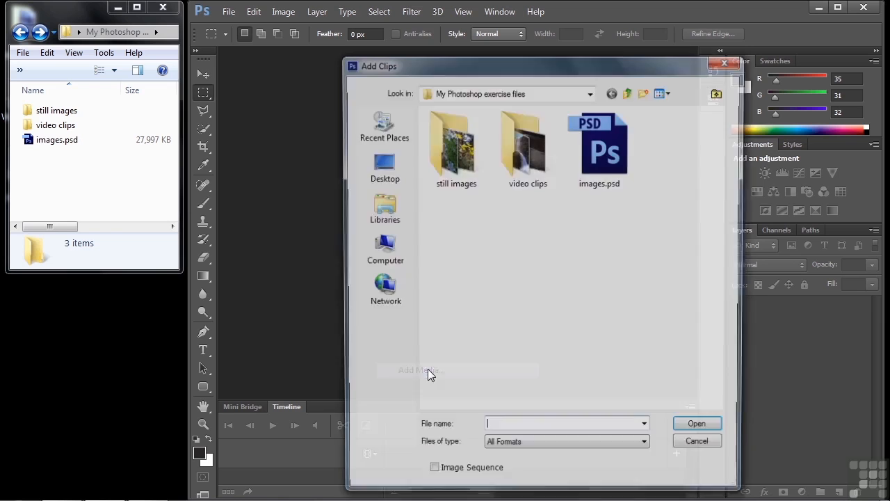
{"action": "double_click", "coordinate": [527, 153]}
{"action": "left_click_drag", "start_coordinate": [644, 201], "coordinate": [450, 129]}
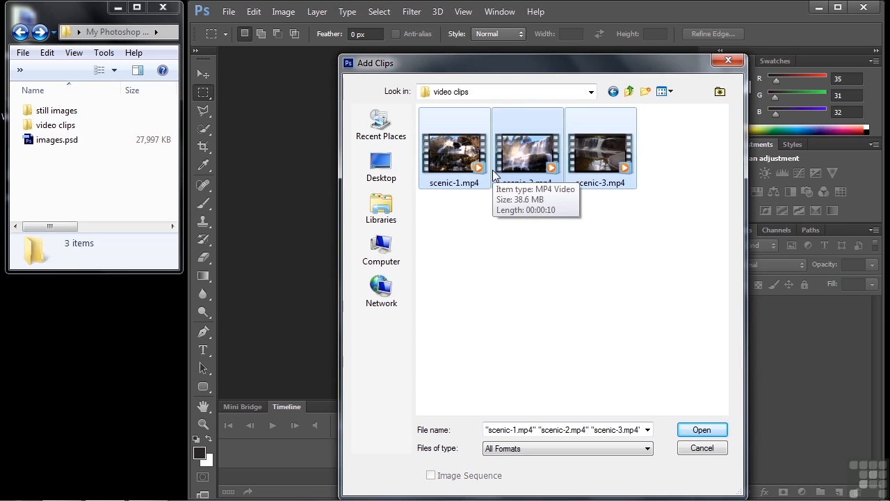
{"action": "left_click", "coordinate": [702, 430]}
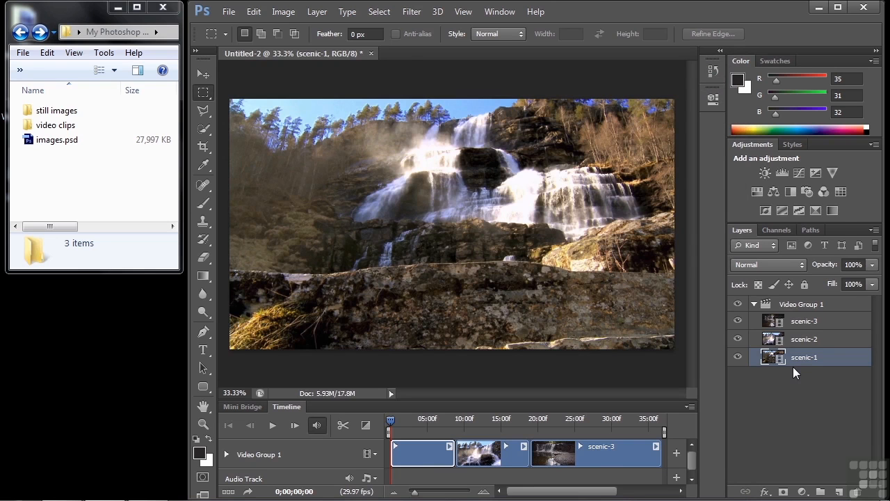
Step: Save the video project as video.psd in the My Photoshop exercise files folder
{"action": "left_click", "coordinate": [228, 12]}
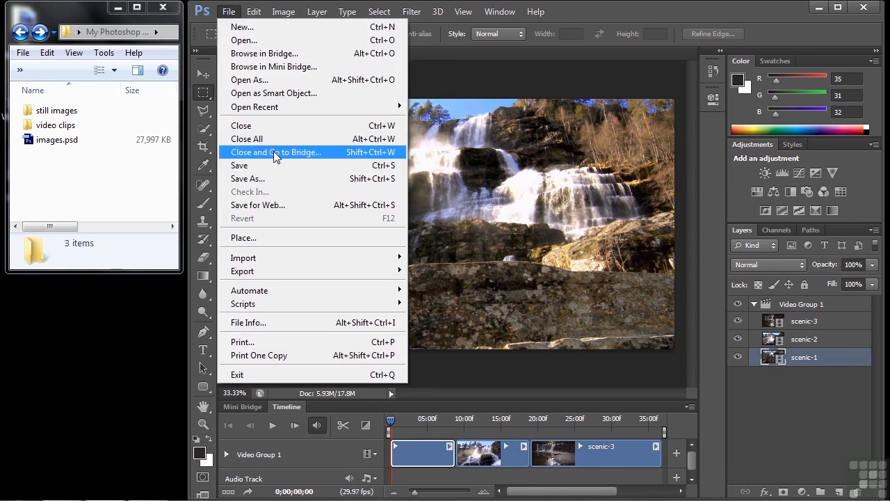
{"action": "left_click", "coordinate": [273, 178]}
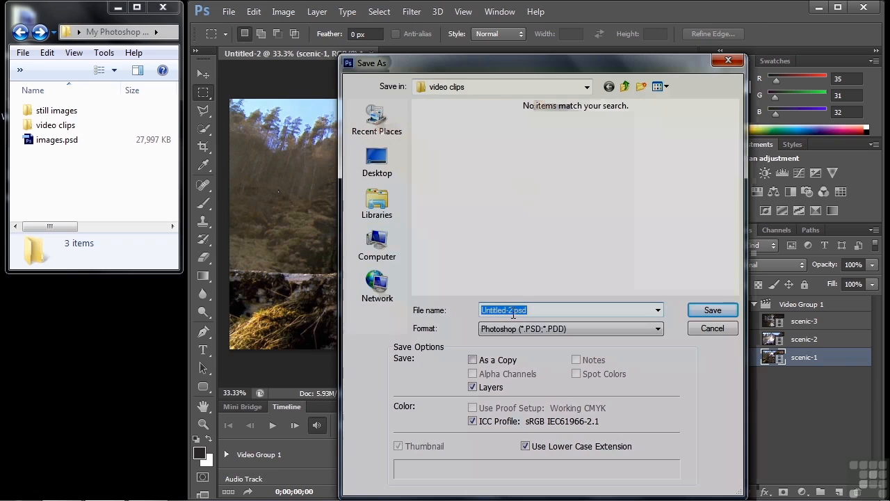
{"action": "left_click", "coordinate": [625, 86]}
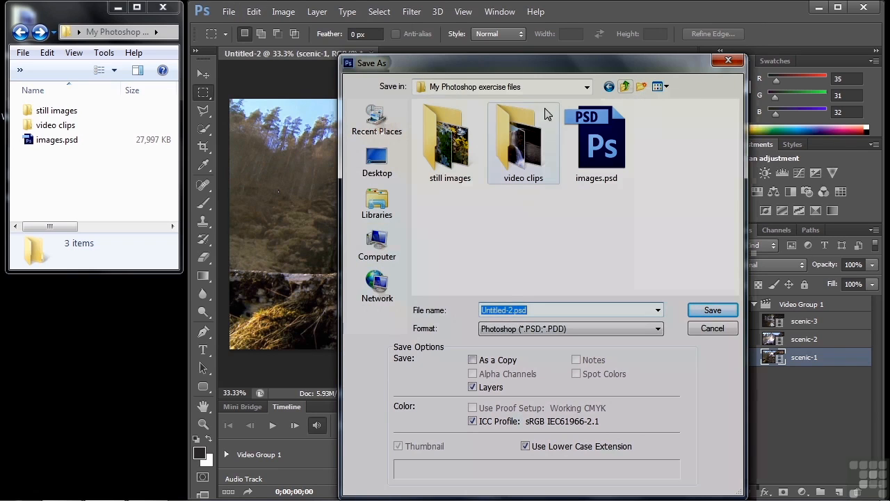
{"action": "left_click_drag", "start_coordinate": [513, 310], "coordinate": [435, 301]}
{"action": "type", "text": "video"}
{"action": "left_click", "coordinate": [714, 310]}
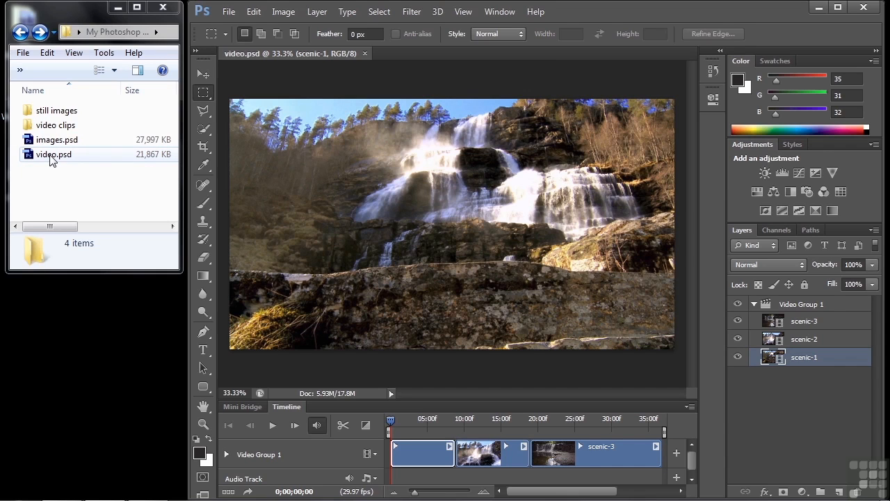
Step: Examine the file sizes inside the still images and video clips folders against those of the saved PSD files
{"action": "double_click", "coordinate": [38, 112]}
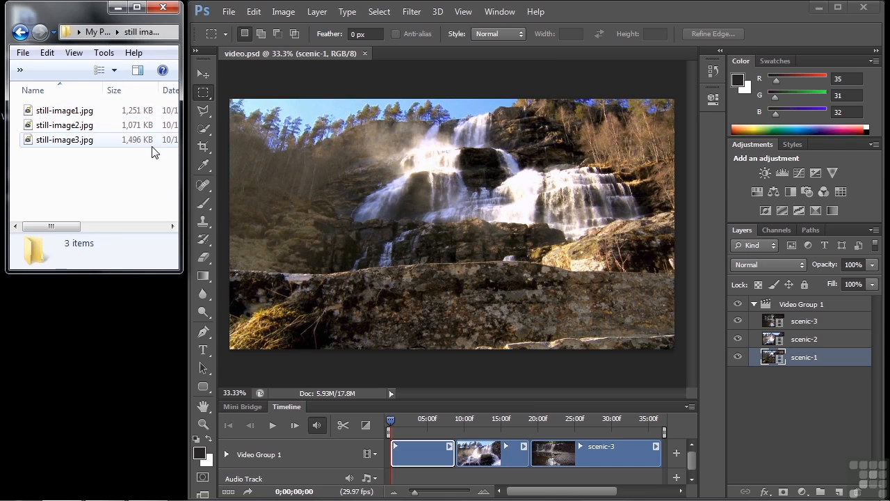
{"action": "left_click", "coordinate": [20, 33]}
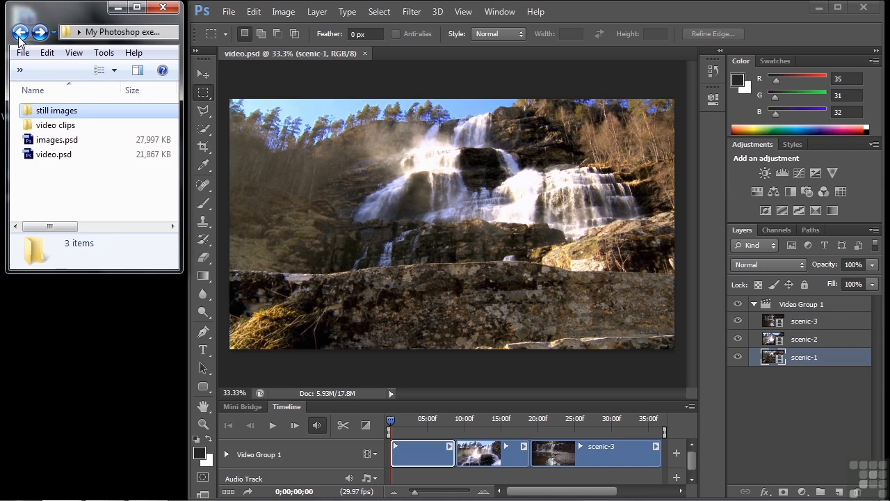
{"action": "double_click", "coordinate": [42, 126]}
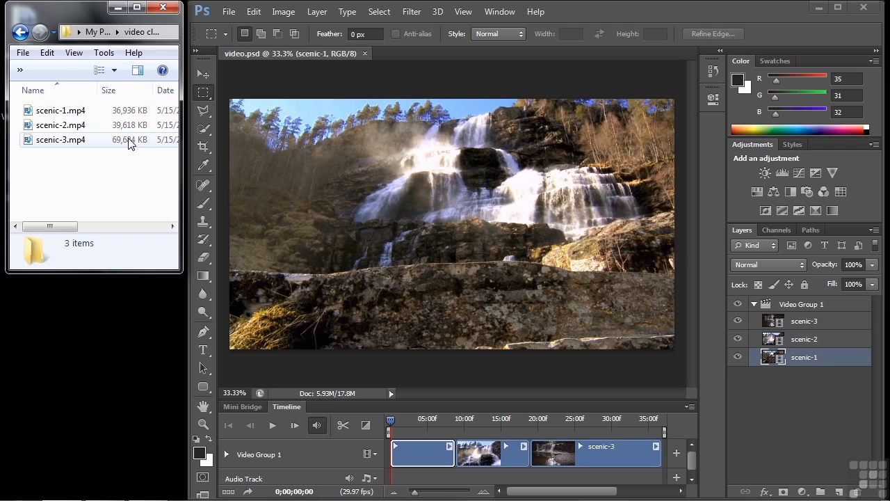
{"action": "left_click", "coordinate": [19, 33]}
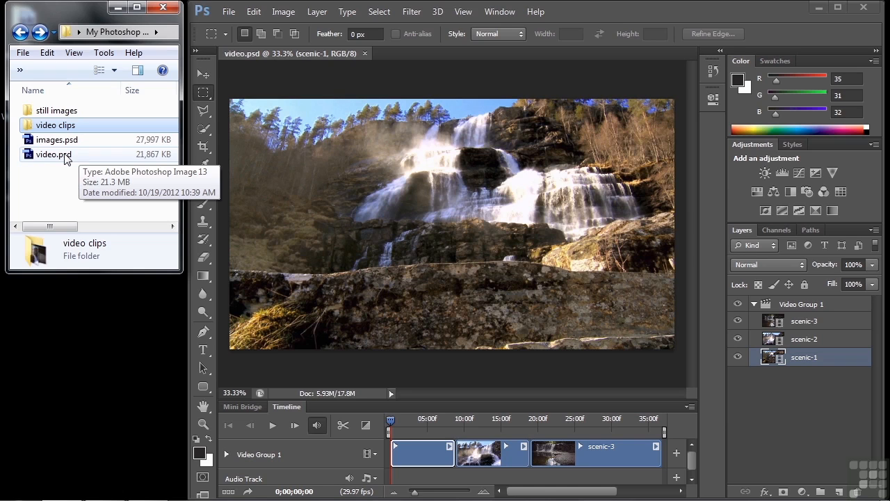
{"action": "left_click", "coordinate": [70, 125]}
{"action": "left_click", "coordinate": [48, 183]}
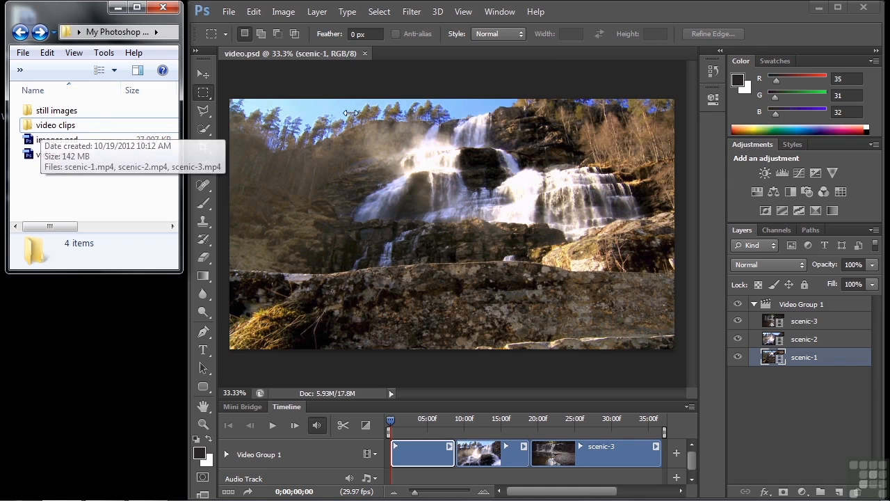
Step: Quit Photoshop and rename the video clips folder as video clips-old in the exercise files folder
{"action": "left_click", "coordinate": [866, 8]}
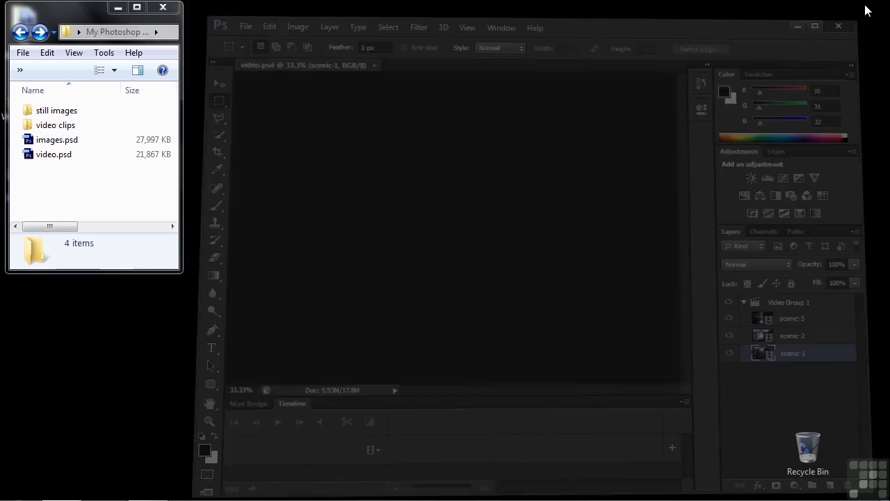
{"action": "left_click", "coordinate": [77, 129]}
{"action": "left_click", "coordinate": [77, 129]}
{"action": "left_click", "coordinate": [77, 128]}
{"action": "type", "text": "-old"}
{"action": "key", "text": "Return"}
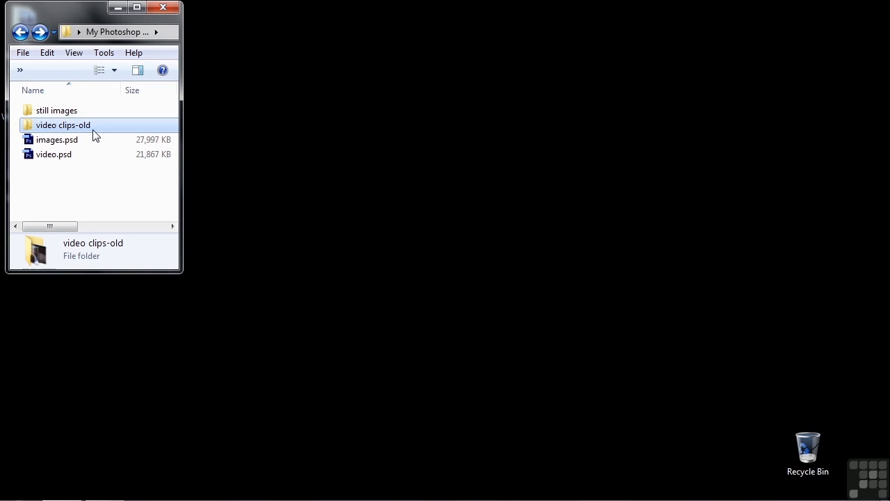
Step: Rename the still images folder as still images-old in the My Photoshop exercise files folder
{"action": "left_click", "coordinate": [72, 116]}
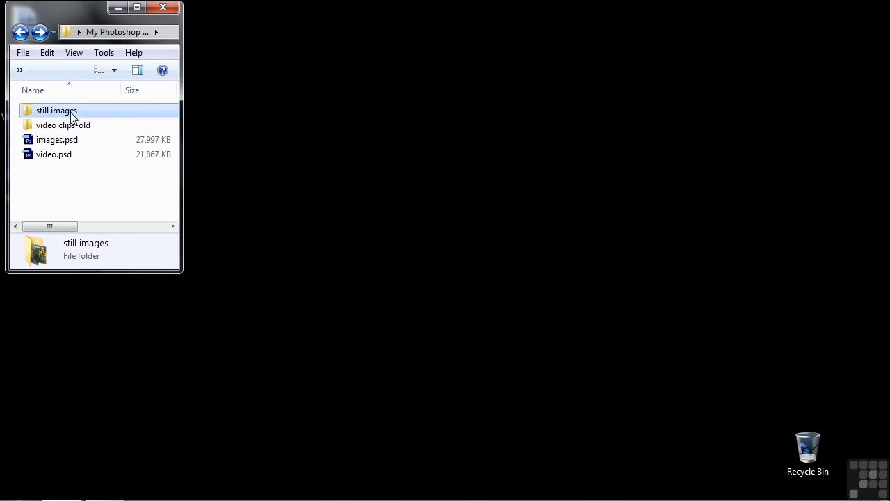
{"action": "left_click", "coordinate": [73, 116]}
{"action": "left_click", "coordinate": [80, 112]}
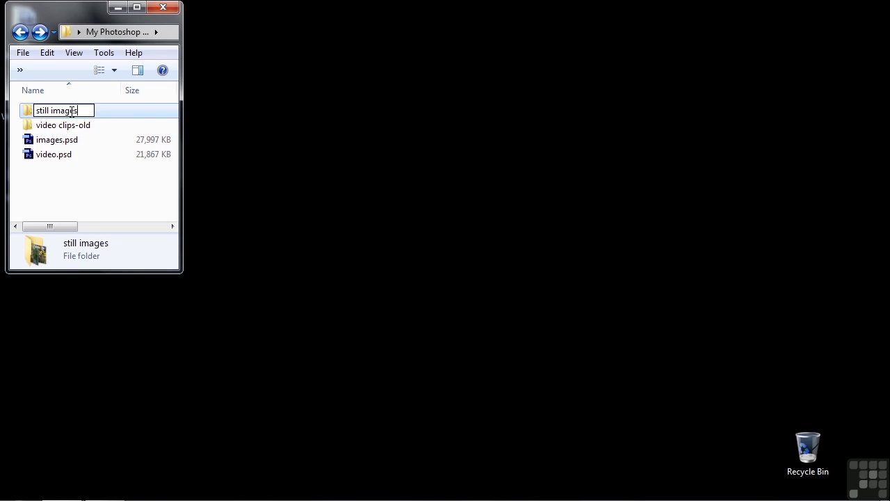
{"action": "type", "text": "-old"}
{"action": "key", "text": "Return"}
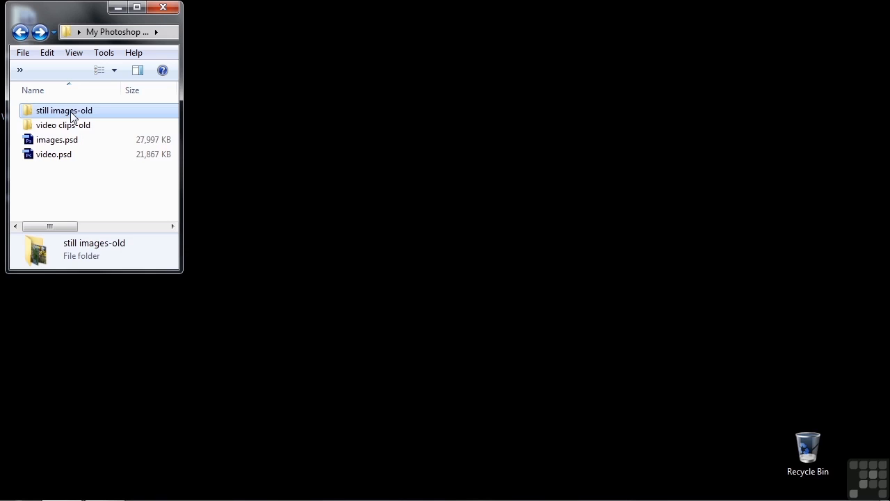
Step: Rename scenic-3.mp4 inside the video clips-old folder as scenic-3-old.mp4
{"action": "double_click", "coordinate": [48, 127]}
{"action": "left_click", "coordinate": [62, 179]}
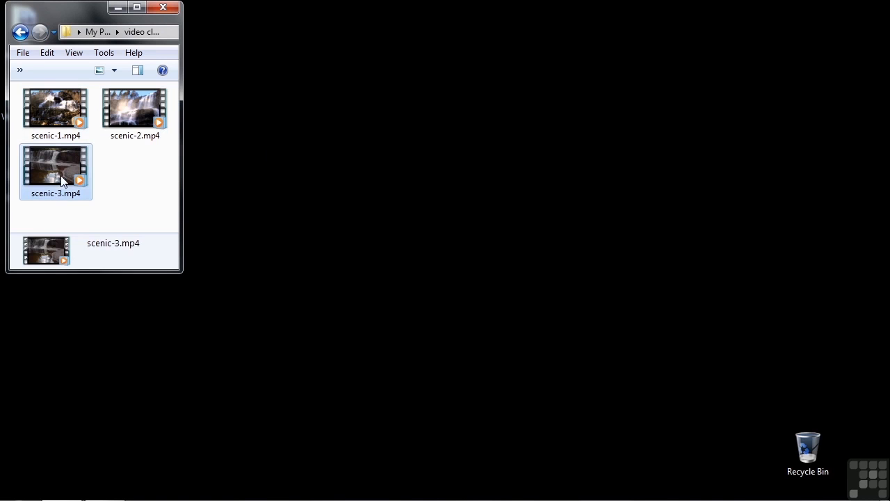
{"action": "left_click", "coordinate": [60, 196]}
{"action": "left_click", "coordinate": [88, 194]}
{"action": "type", "text": "-old"}
{"action": "key", "text": "Return"}
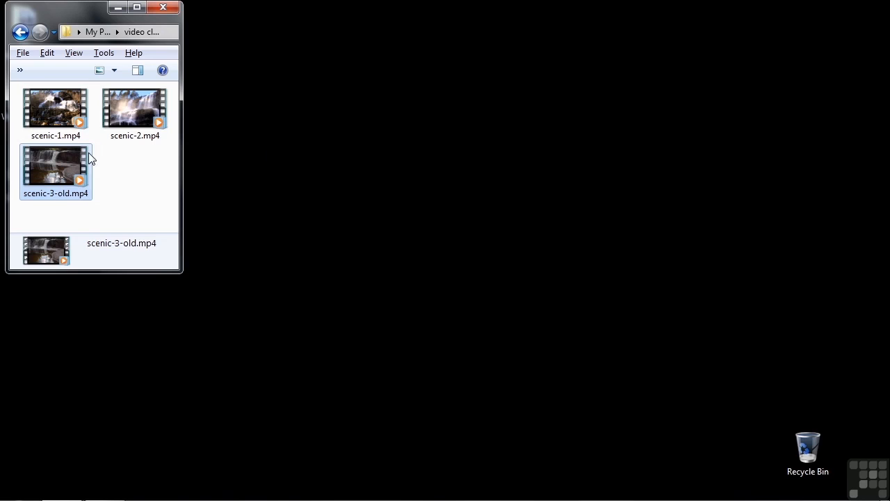
Step: Open images.psd from the exercise files folder in Photoshop to check its still images, and quit Photoshop
{"action": "left_click", "coordinate": [20, 33]}
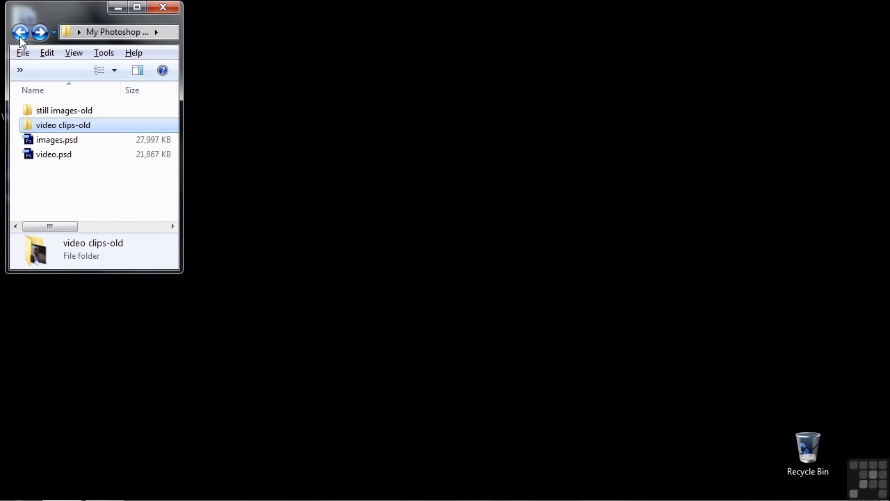
{"action": "double_click", "coordinate": [30, 143]}
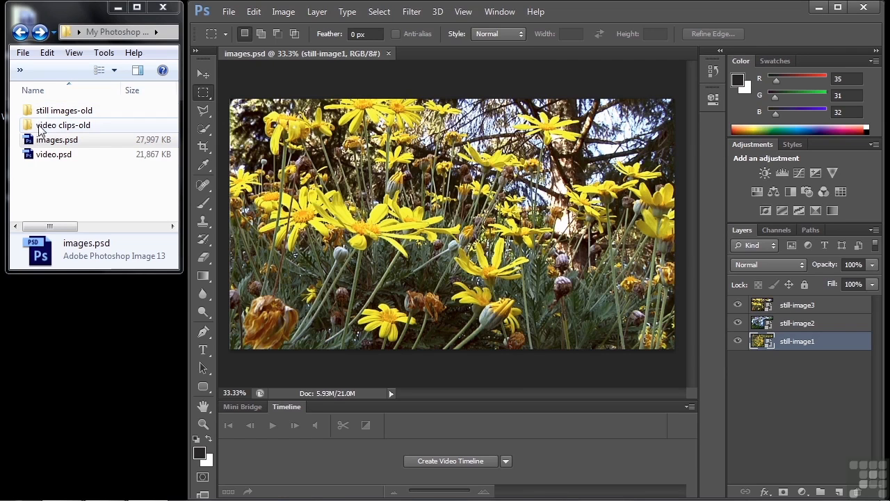
{"action": "left_click", "coordinate": [72, 145]}
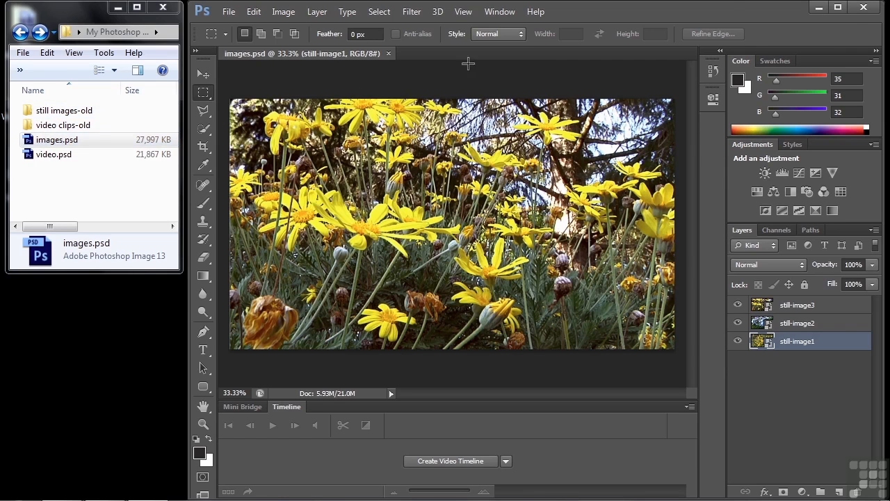
{"action": "left_click", "coordinate": [864, 9]}
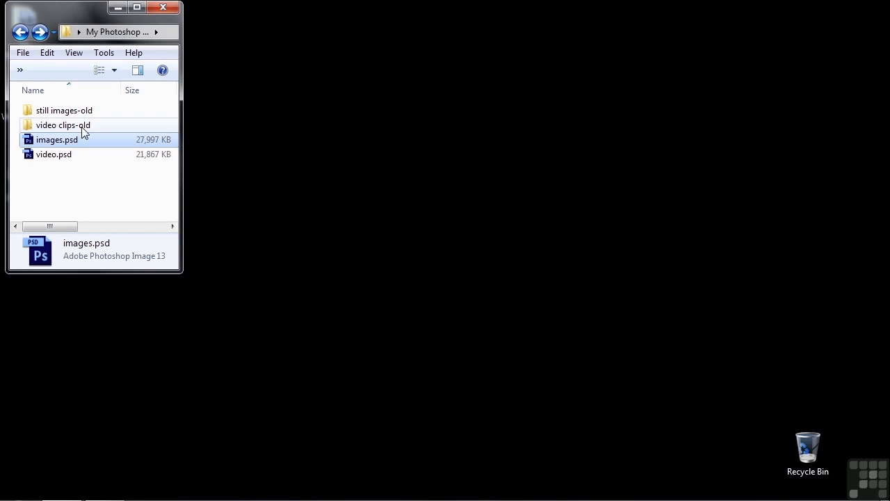
Step: Open video.psd in Photoshop and relink the missing scenic-1.mp4 to its file in the video clips-old folder
{"action": "left_click", "coordinate": [36, 157]}
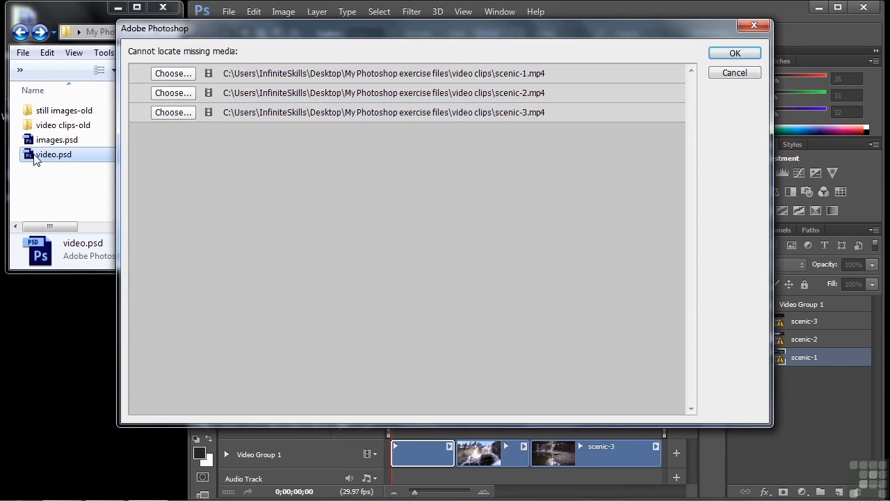
{"action": "left_click_drag", "start_coordinate": [511, 34], "coordinate": [585, 26]}
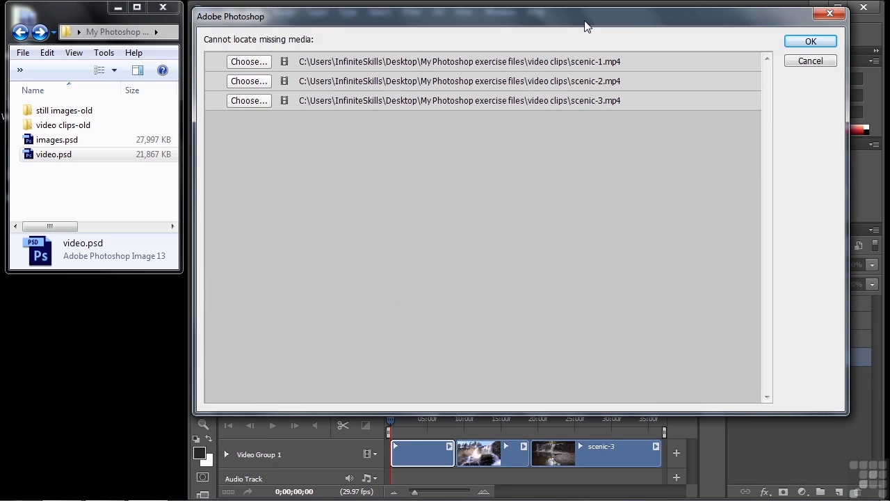
{"action": "left_click", "coordinate": [249, 62]}
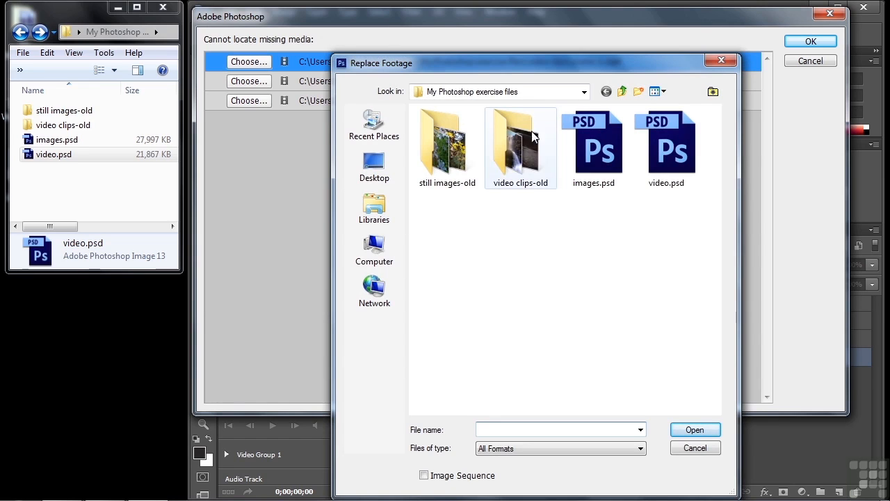
{"action": "mouse_move", "coordinate": [519, 174]}
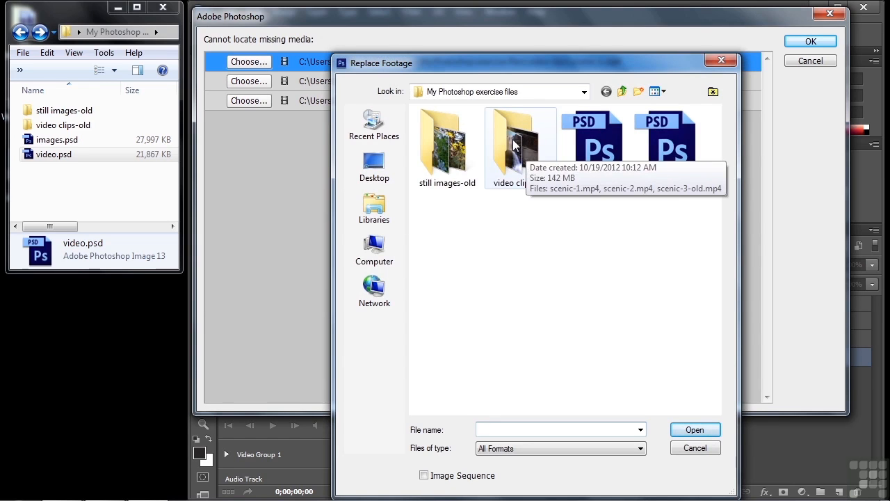
{"action": "double_click", "coordinate": [513, 142]}
{"action": "left_click_drag", "start_coordinate": [457, 58], "coordinate": [457, 89]}
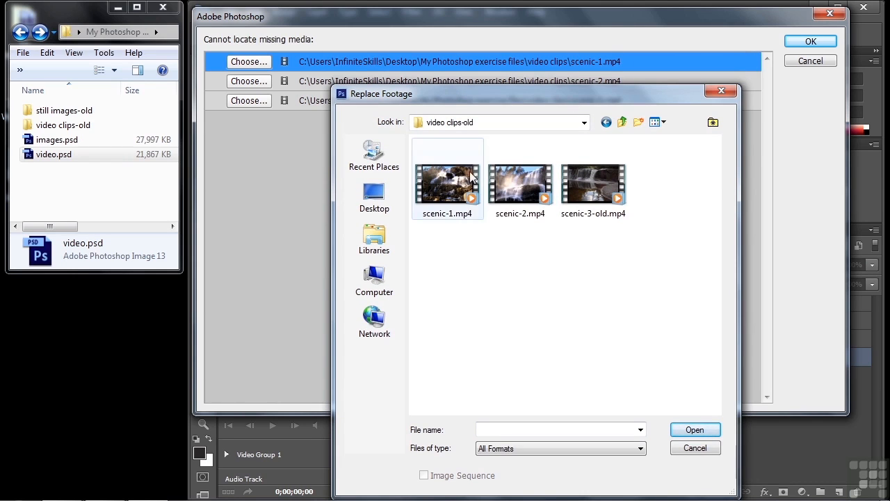
{"action": "double_click", "coordinate": [441, 183]}
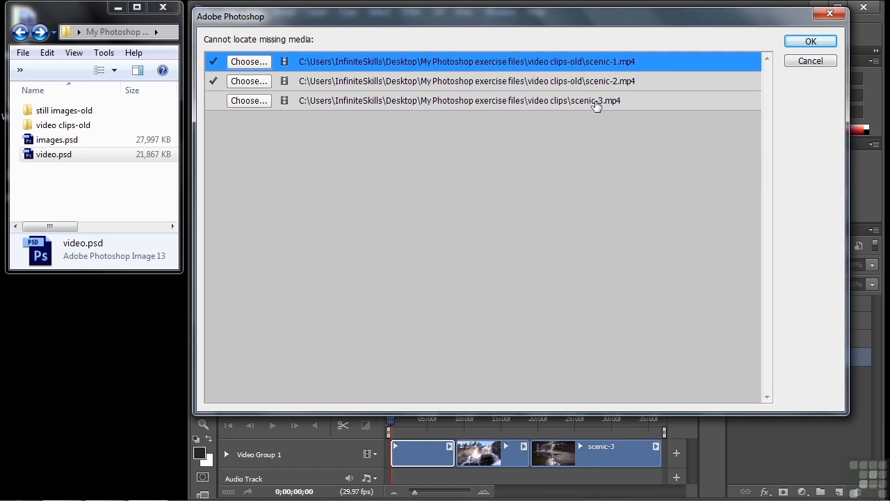
Step: Relink the missing scenic-3.mp4 to scenic-3-old.mp4, accept the replacements and scrub the video timeline to about 0;00;05;17
{"action": "left_click", "coordinate": [241, 101]}
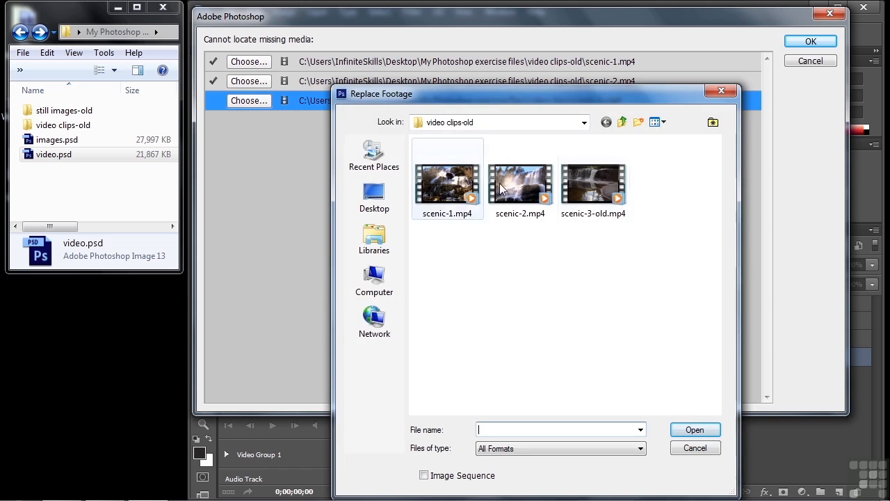
{"action": "double_click", "coordinate": [591, 216]}
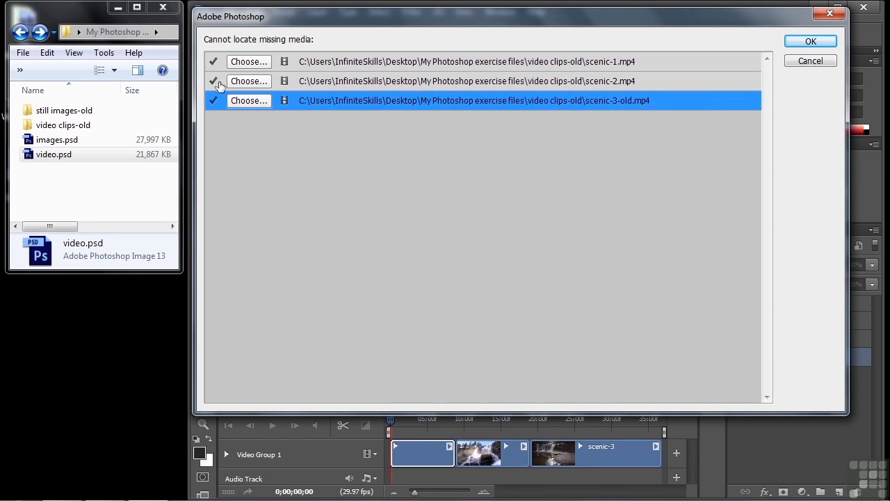
{"action": "left_click", "coordinate": [809, 42]}
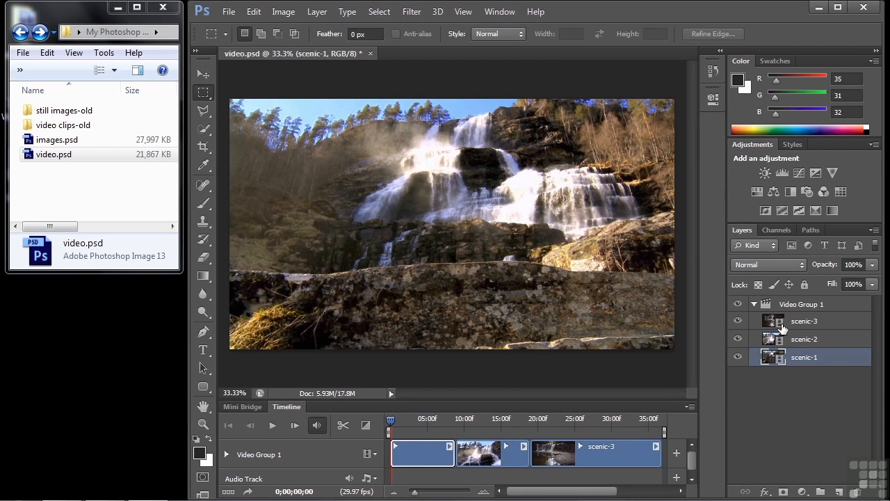
{"action": "left_click_drag", "start_coordinate": [390, 426], "coordinate": [431, 421]}
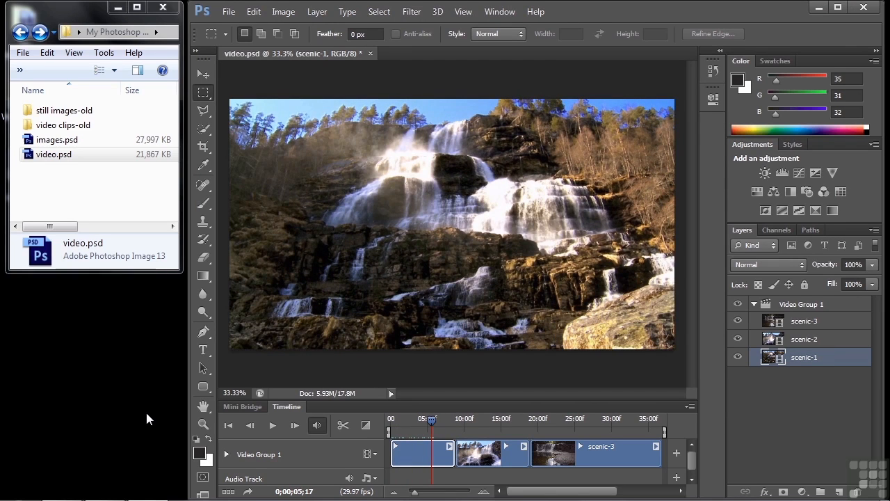